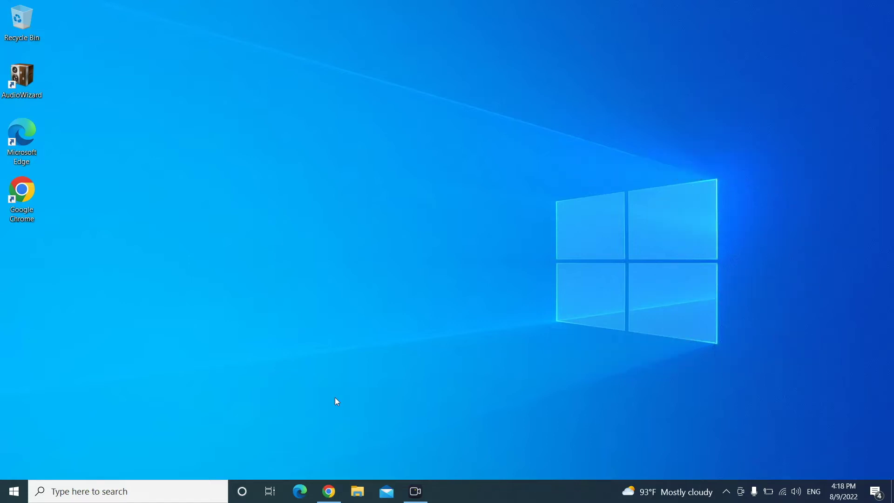
- Download the Cymo Note Windows desktop app v3.1.4 installer from cymo.io in Chrome
left_click(330, 490)
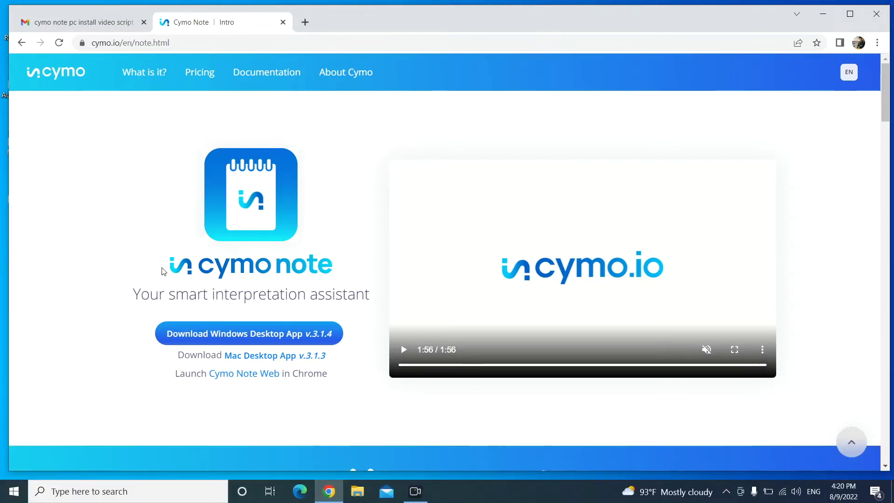
left_click(250, 337)
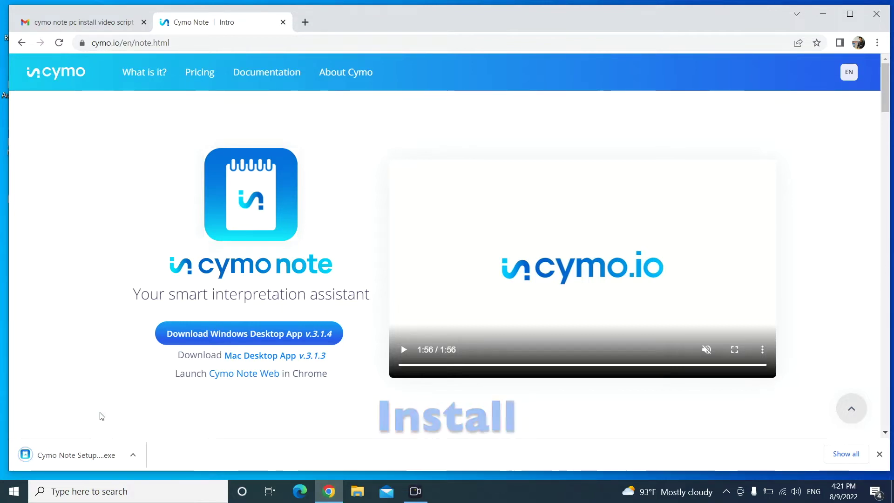
- Launch the downloaded Cymo Note installer, bypassing the SmartScreen warning with Run anyway
left_click(86, 455)
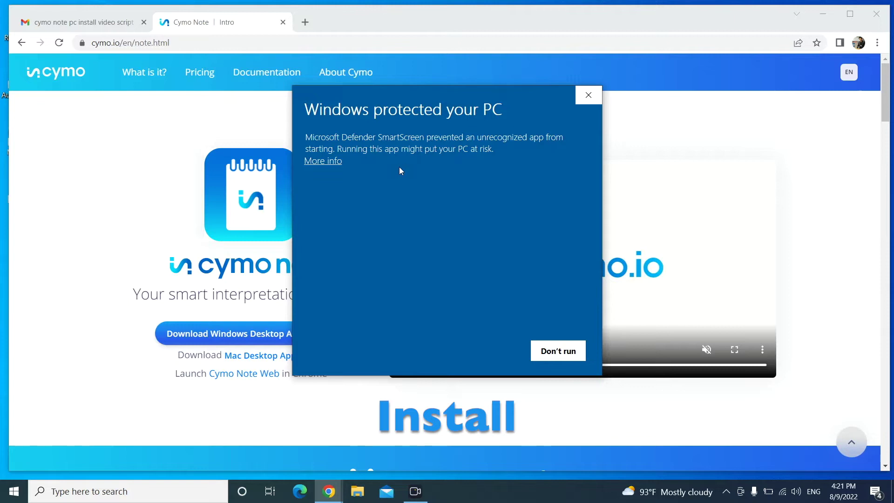
left_click(325, 163)
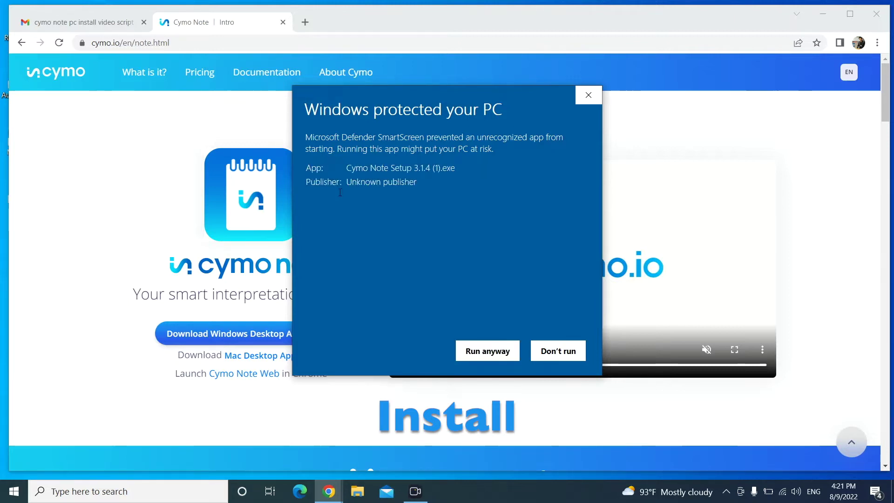
left_click(490, 355)
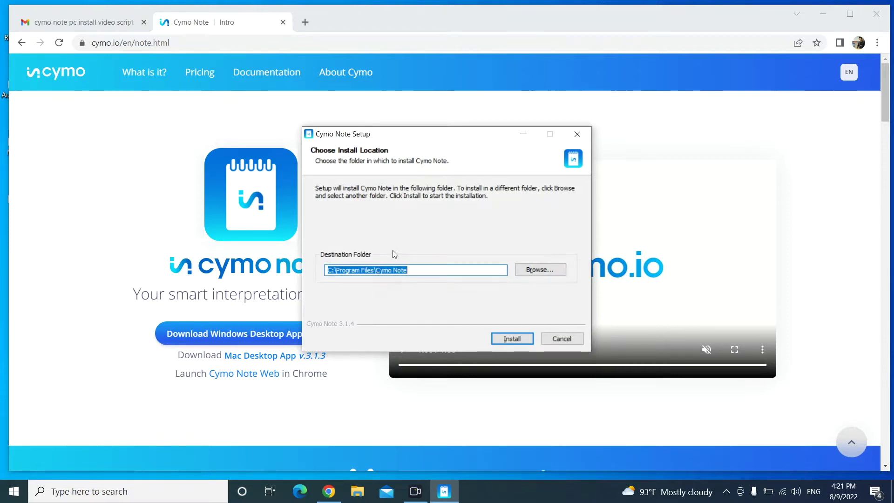
- Install Cymo Note to C:\Program Files\Cymo Note and finish setup with 'Run Cymo Note' unchecked
left_click(511, 337)
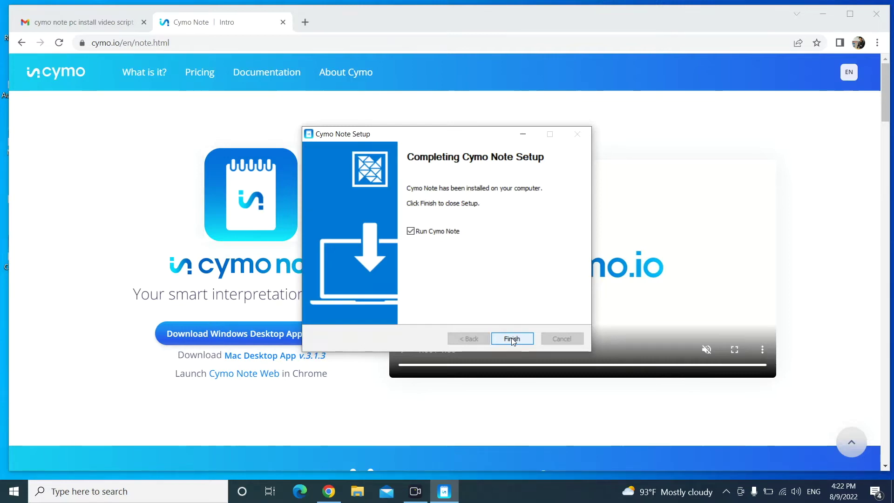
left_click(411, 232)
left_click(411, 231)
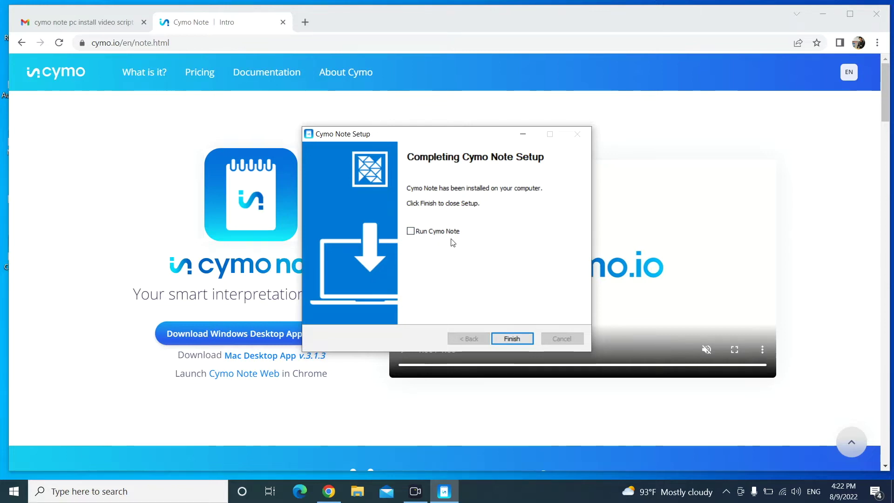
left_click(512, 339)
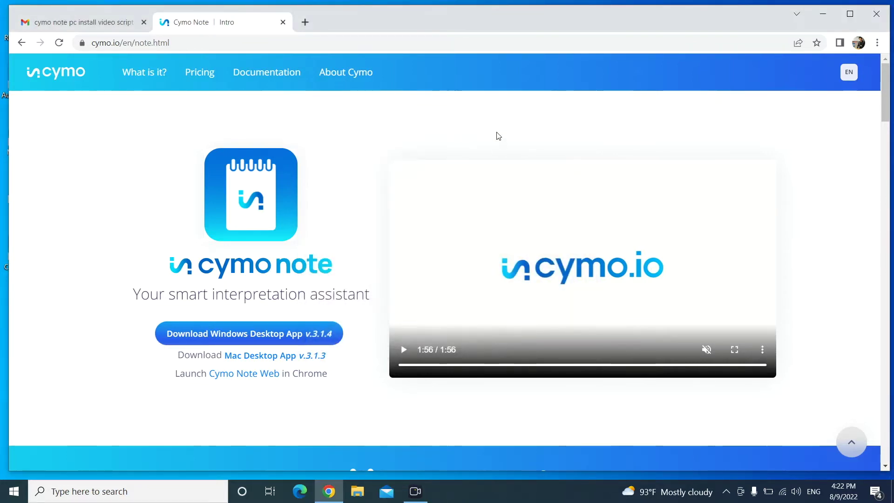
left_click(825, 12)
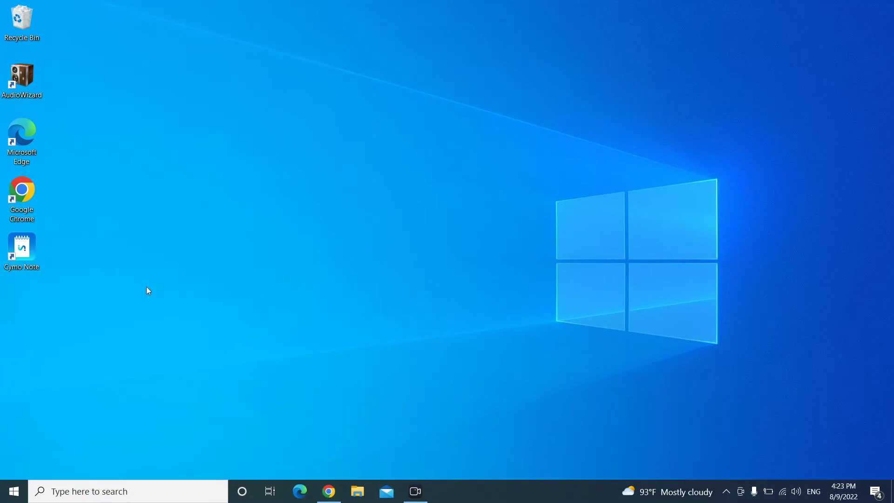
left_click(329, 491)
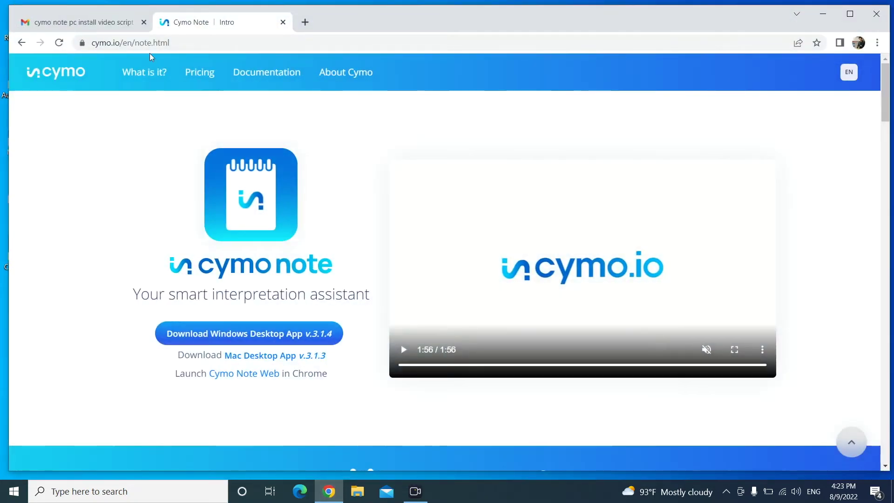
- Open the Gmail invite's meeting link in the Zoom app, then minimize Chrome
left_click(84, 22)
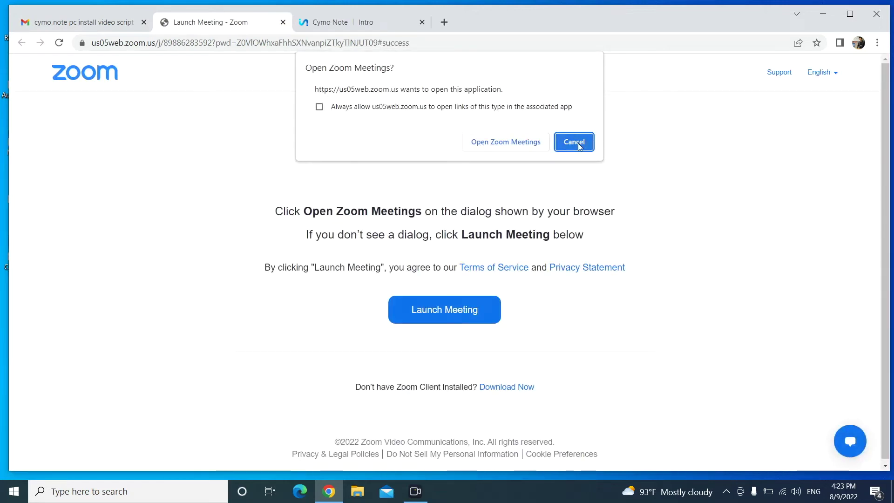
left_click(507, 146)
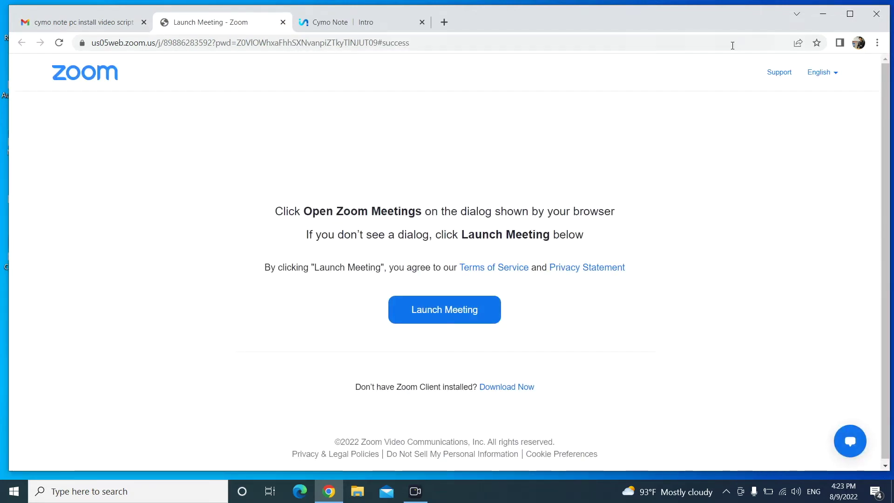
left_click(822, 15)
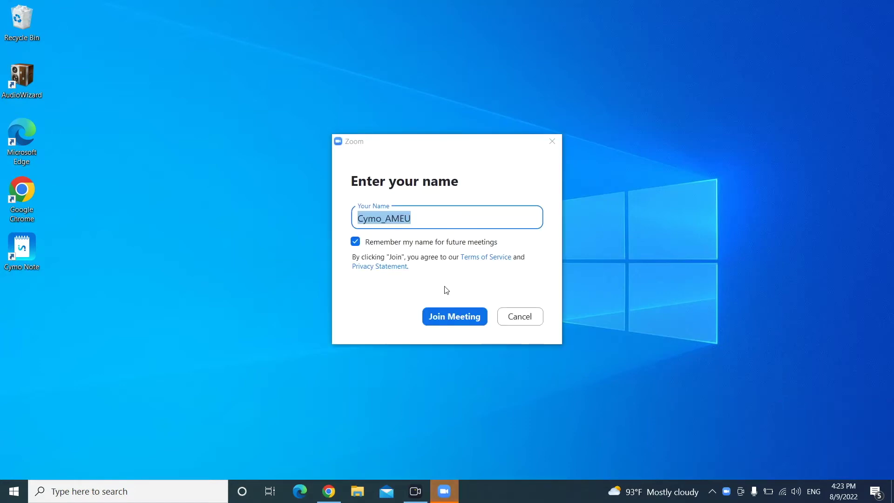
- Join the meeting under the entered name with the camera turned off
left_click(451, 316)
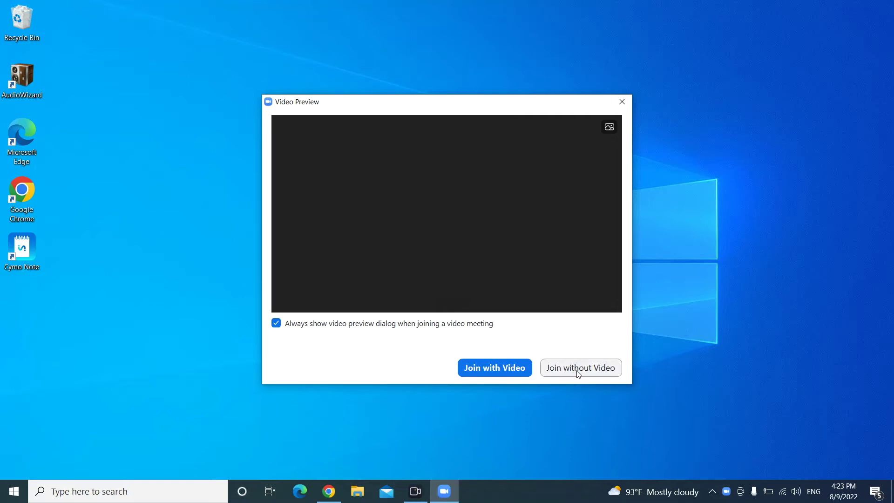
left_click(579, 371)
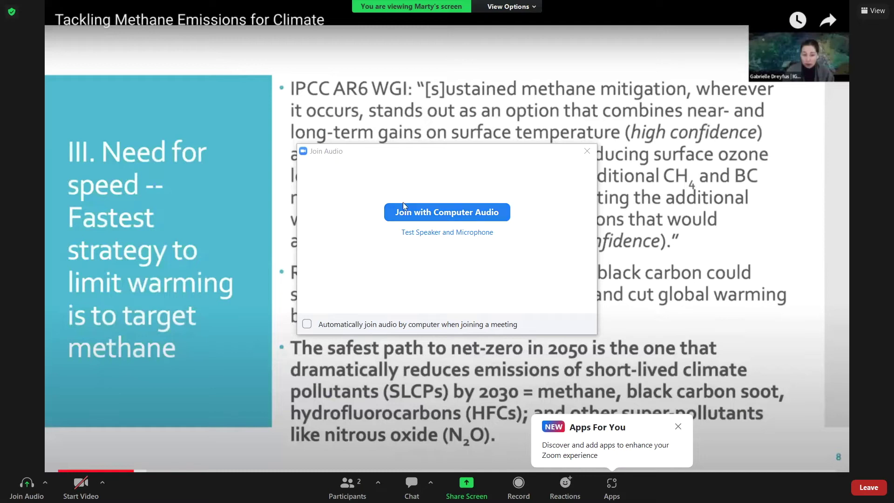
- Connect computer audio for the meeting and mute the microphone
left_click(403, 206)
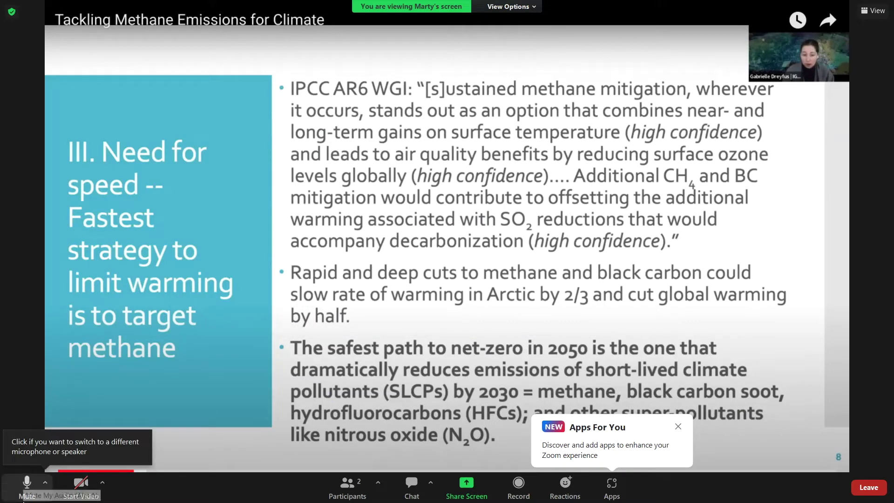
left_click(25, 489)
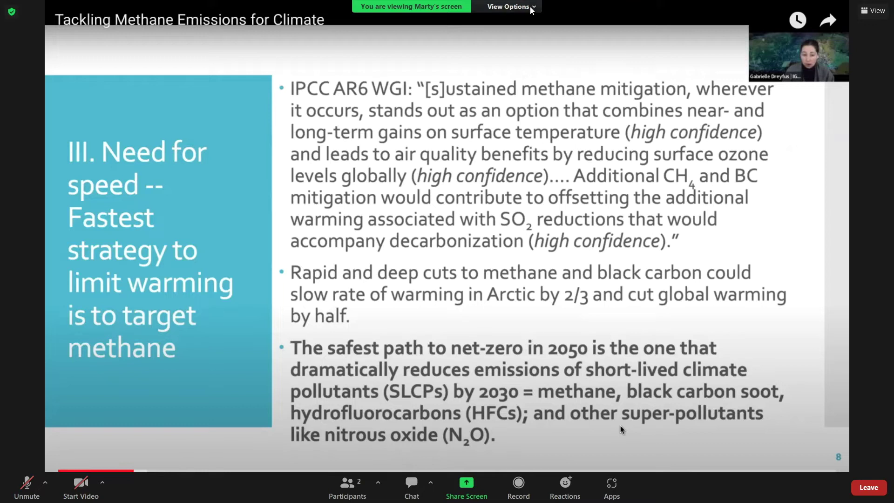
key("space")
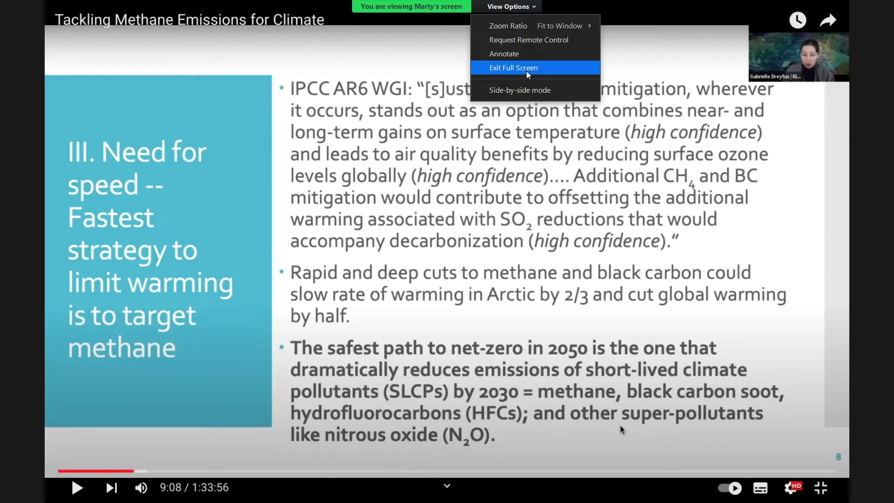
- Exit full screen so the shared methane slide shows in a meeting window
left_click(525, 67)
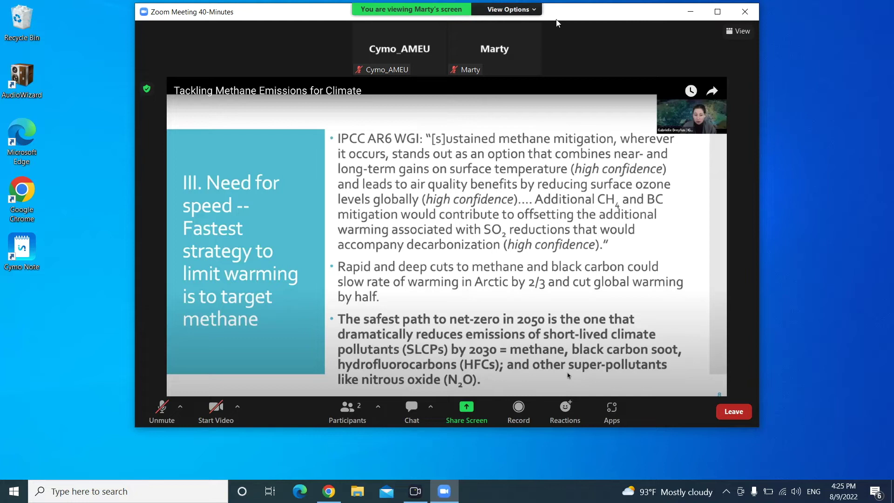
left_click(531, 11)
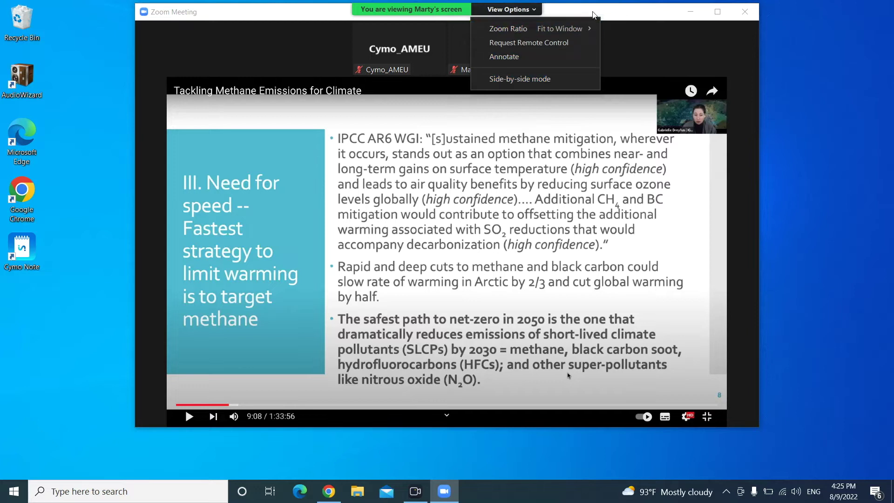
left_click(622, 15)
- Shift Zoom left, launch Cymo Note from its desktop shortcut, and place it upper right
left_click_drag(595, 18, 507, 37)
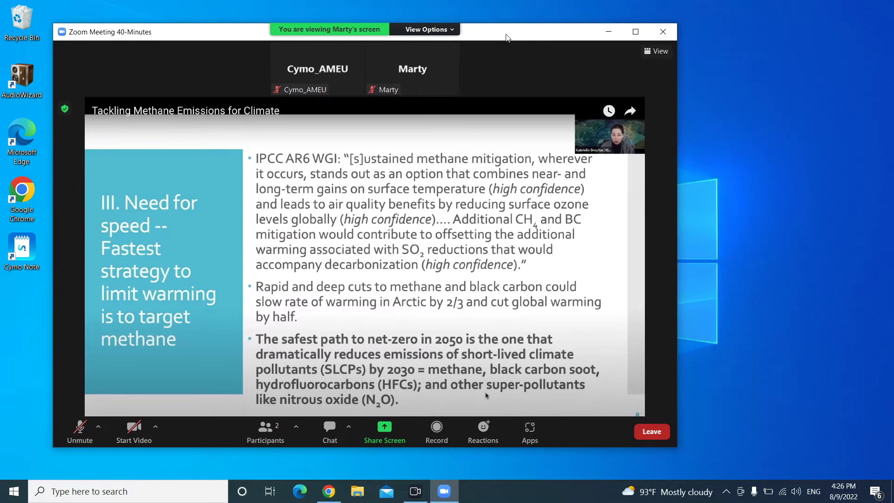
left_click(26, 254)
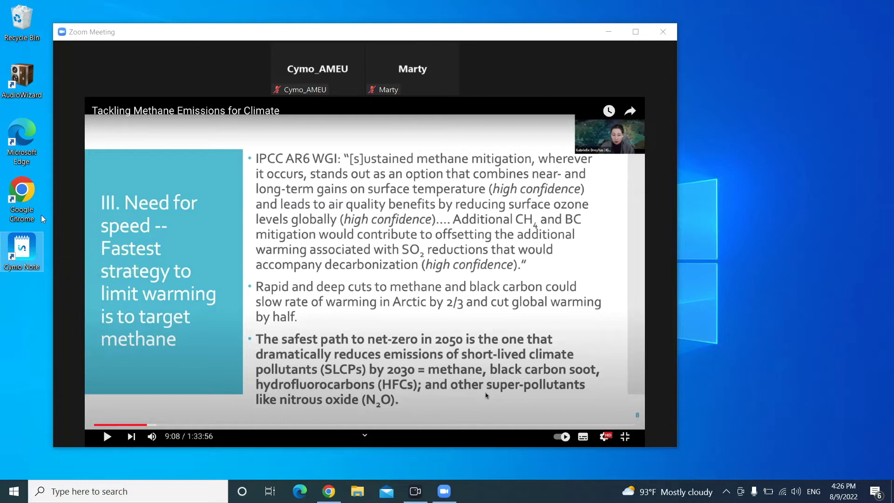
double_click(28, 250)
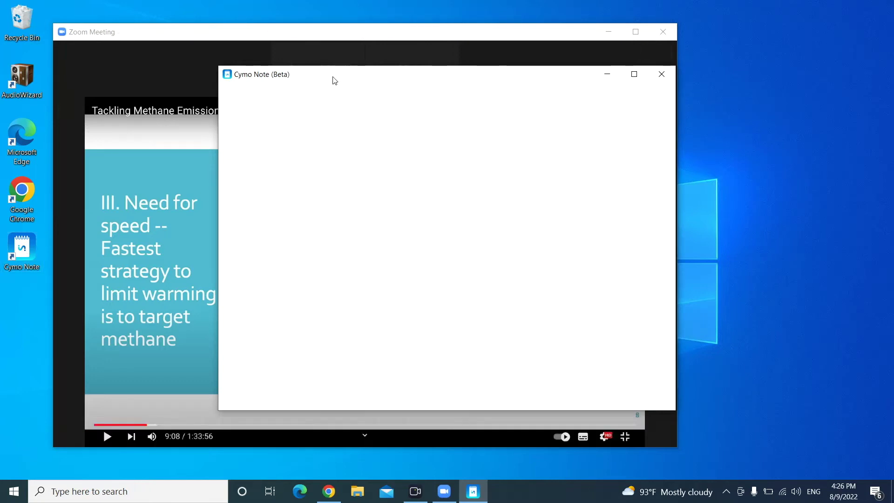
left_click_drag(333, 79, 535, 40)
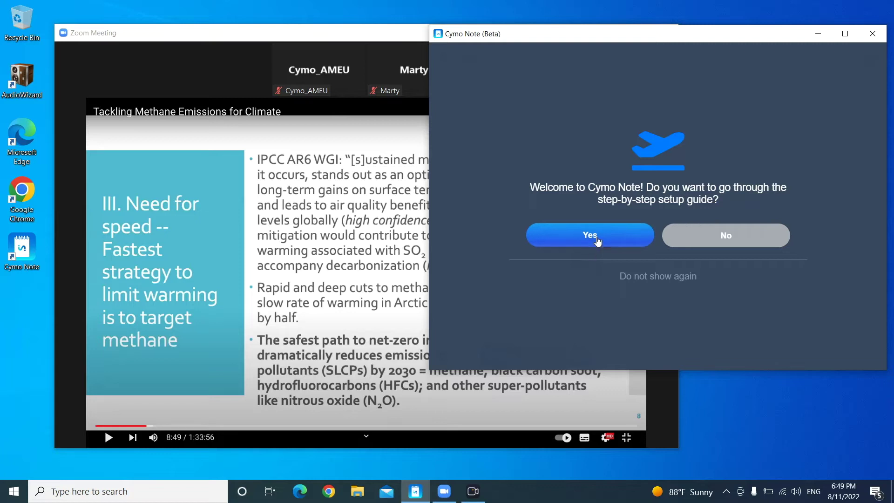
- Run the step-by-step setup guide, choosing Computer audio as the speech-recognition source
left_click(597, 239)
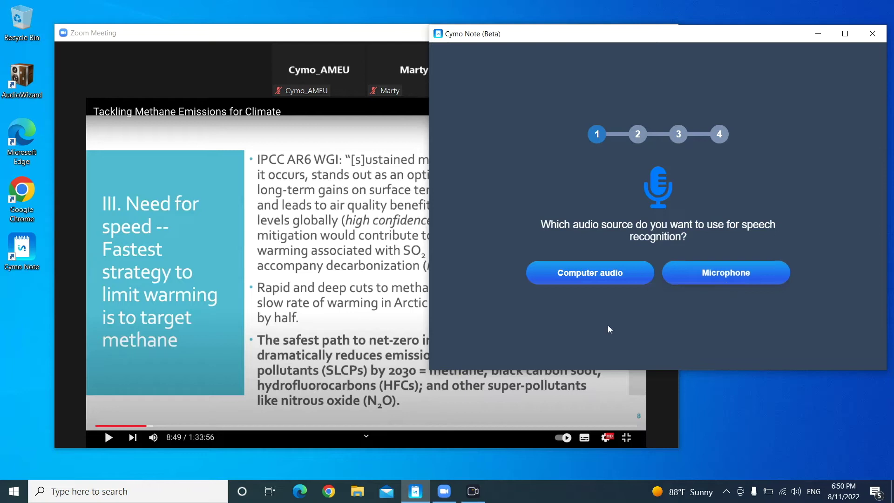
left_click(590, 275)
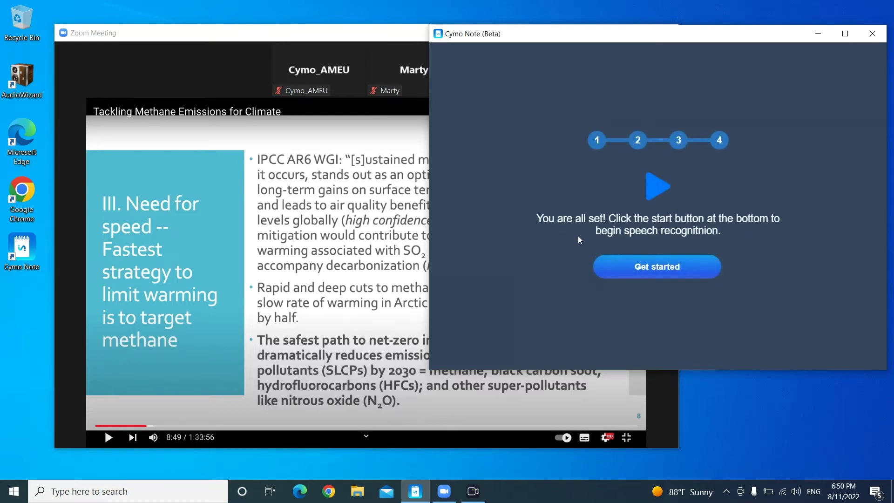
- Close the guide with Get started, move Zoom up-left, and bring Cymo Note's note window forward
left_click(649, 267)
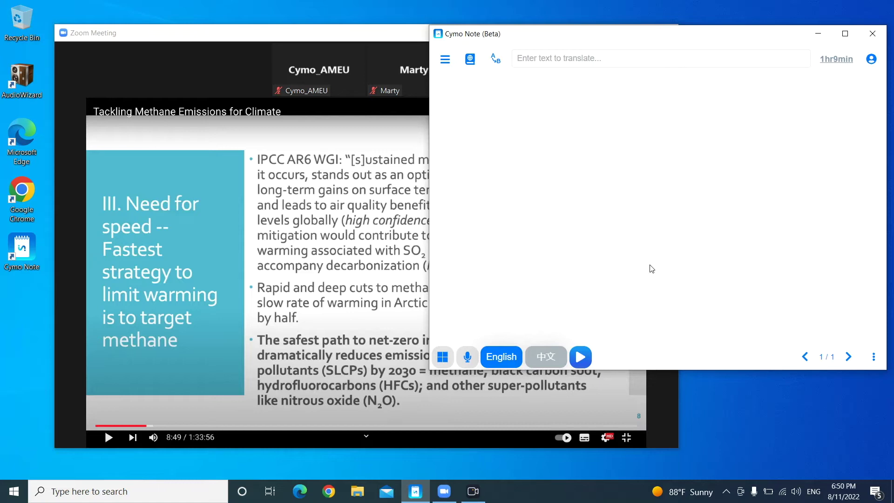
left_click_drag(240, 37, 189, 17)
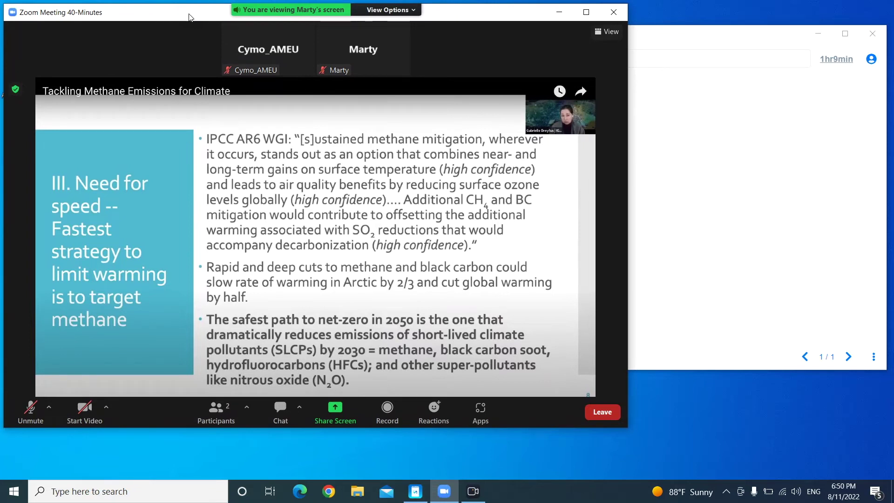
left_click(734, 103)
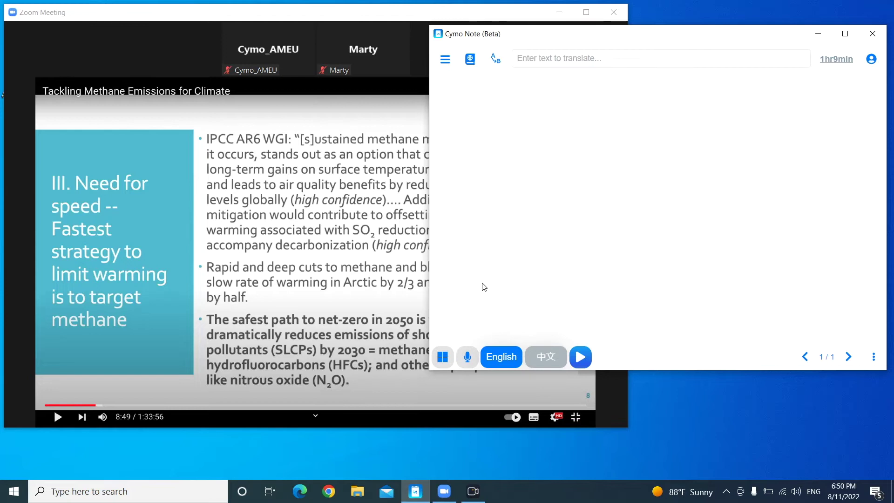
left_click(443, 356)
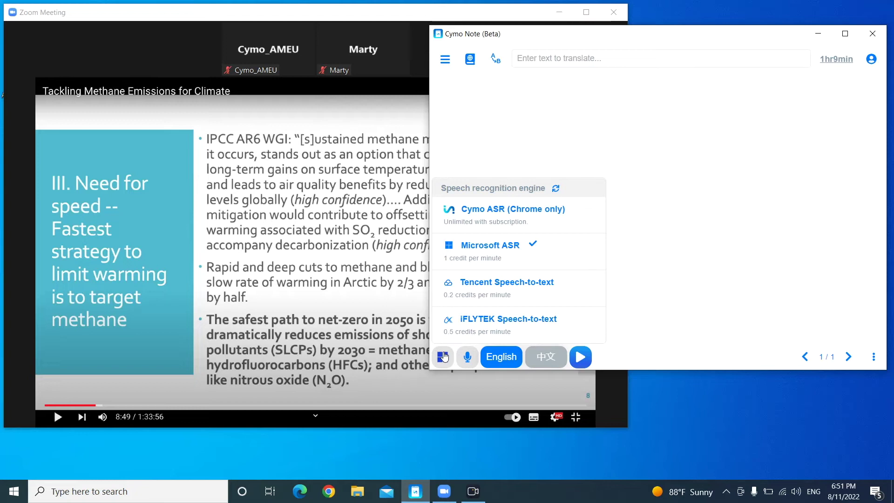
- Check the account's 69.0 remaining credits (1hr9min), then return to the note window
mouse_move(468, 357)
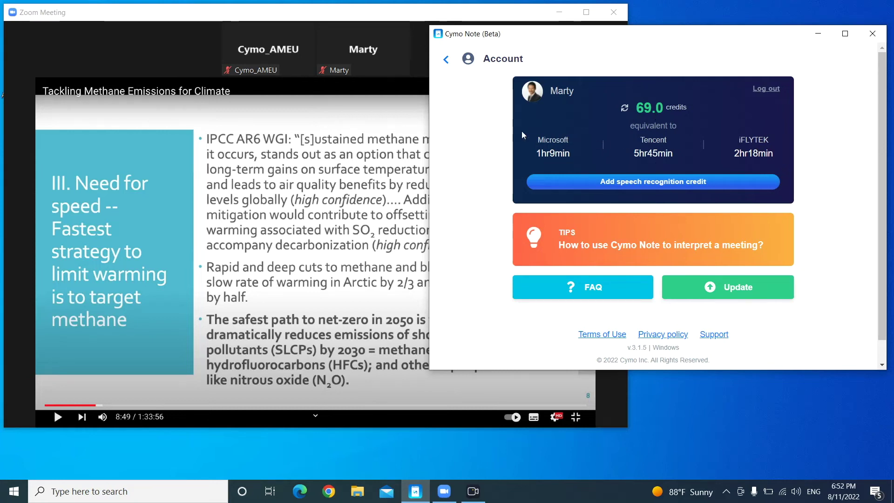
left_click(444, 66)
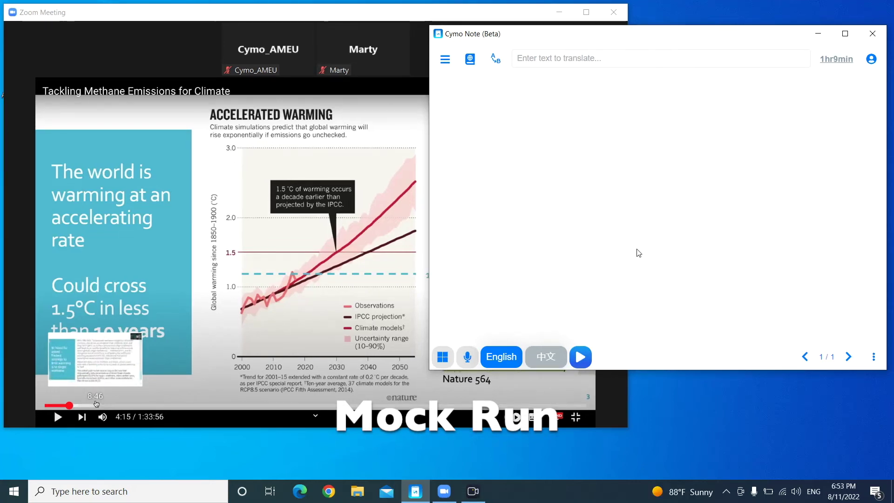
- Confirm Microsoft ASR as the recognition engine and Computer audio as the input source
left_click(442, 358)
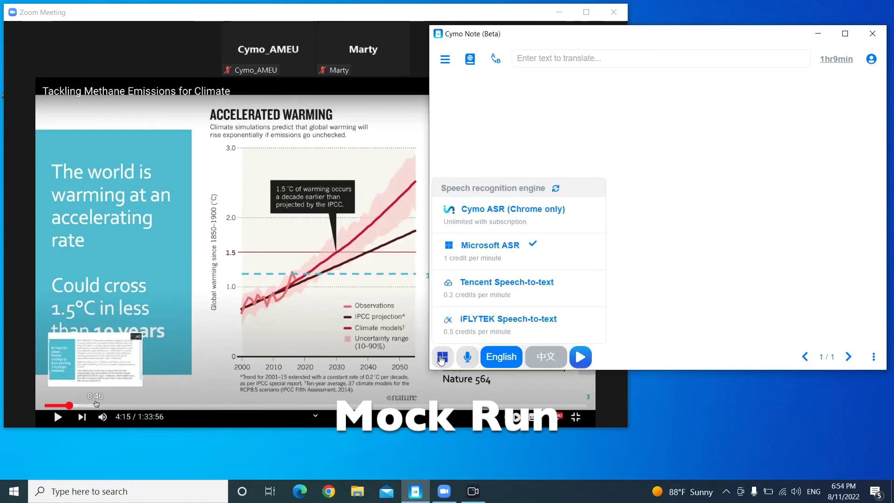
left_click(468, 358)
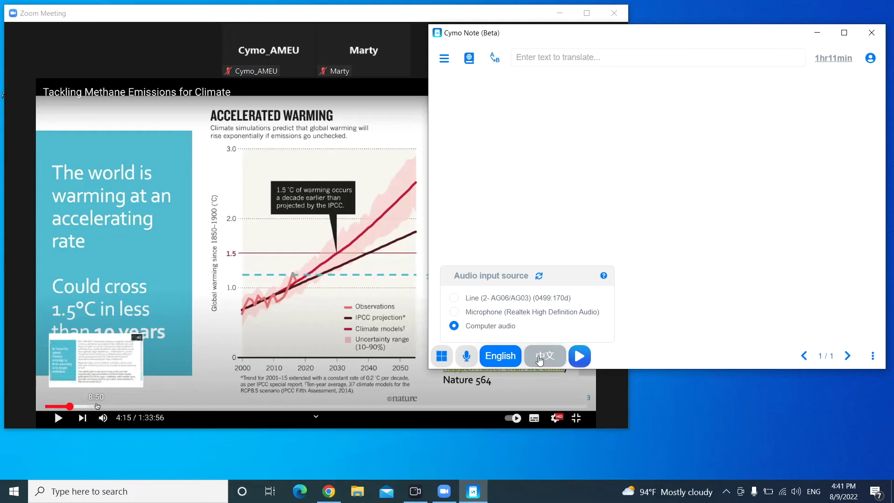
- Start live recognition, look up 'threshold', then save 'Arctic' (北极) as a highlighted term
left_click(584, 357)
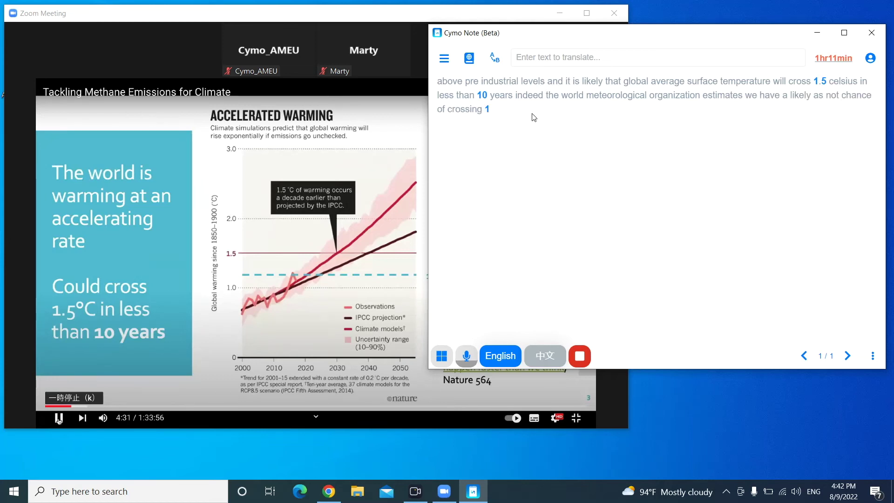
mouse_move(351, 205)
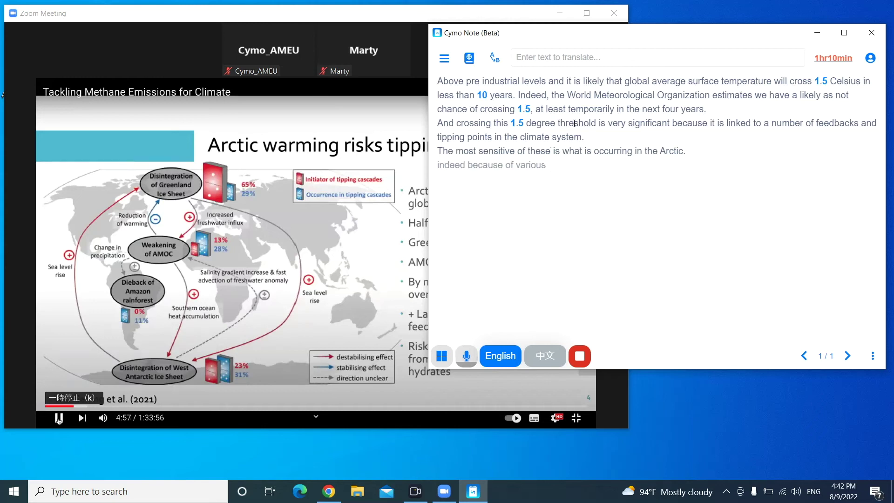
double_click(575, 123)
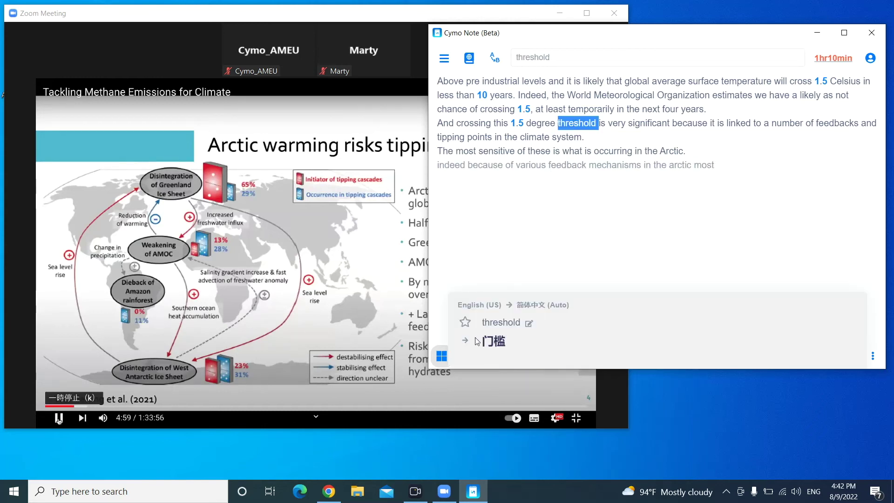
left_click(621, 144)
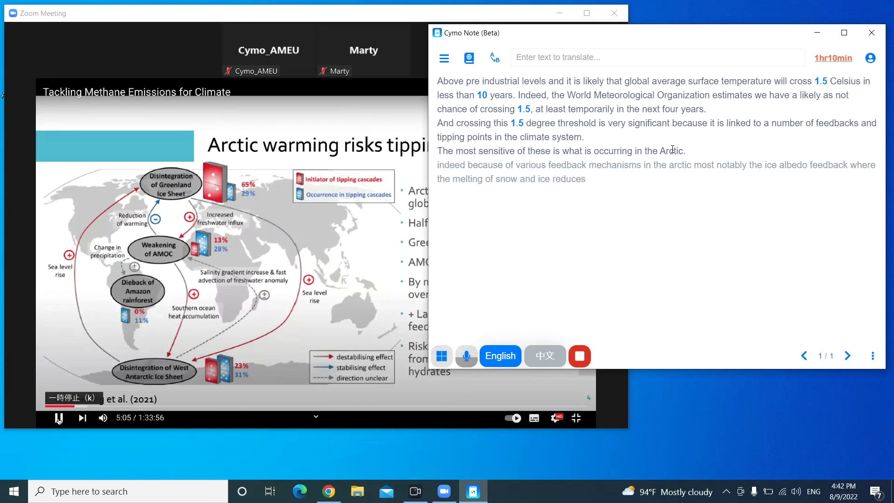
double_click(672, 150)
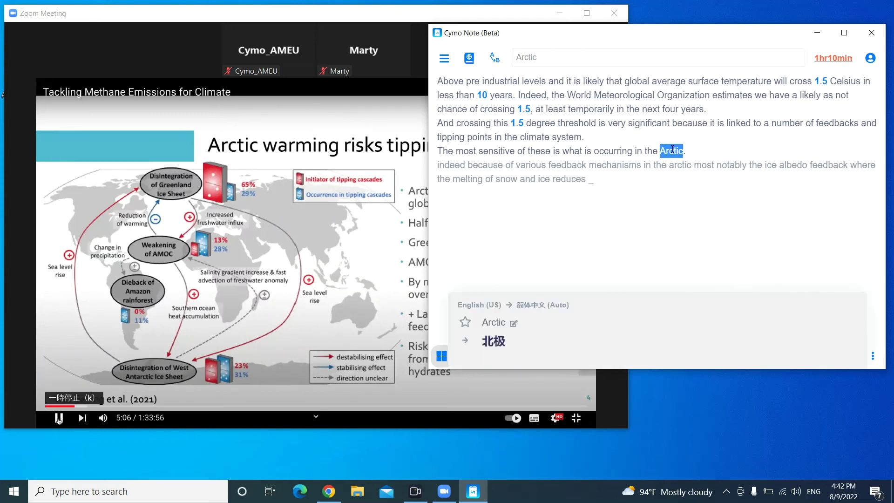
left_click(465, 324)
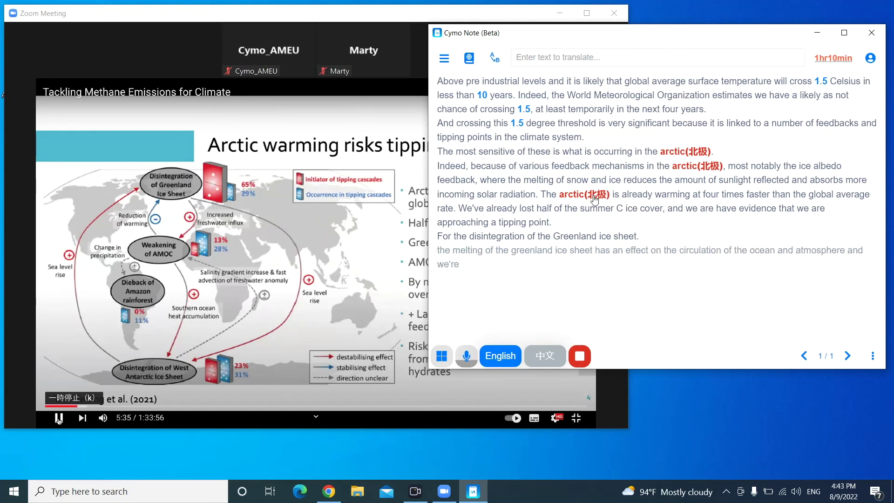
- Pause the live transcription, then resume it to keep capturing new speech
left_click(581, 357)
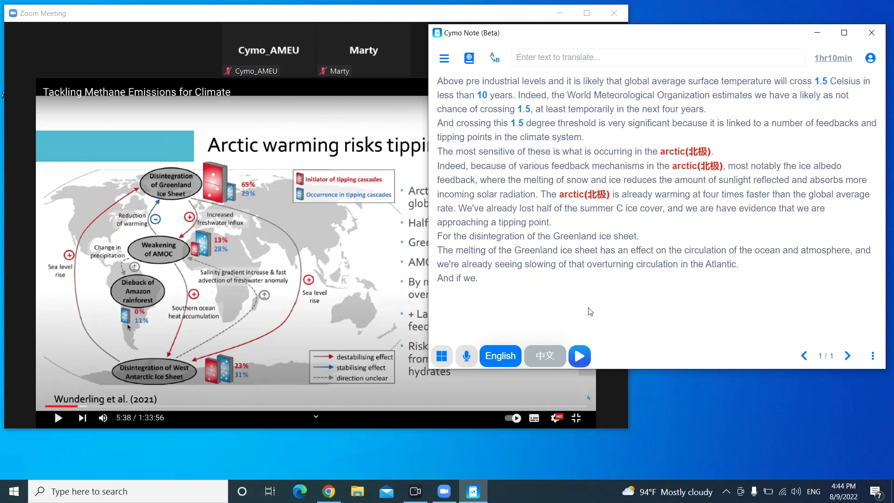
left_click(581, 356)
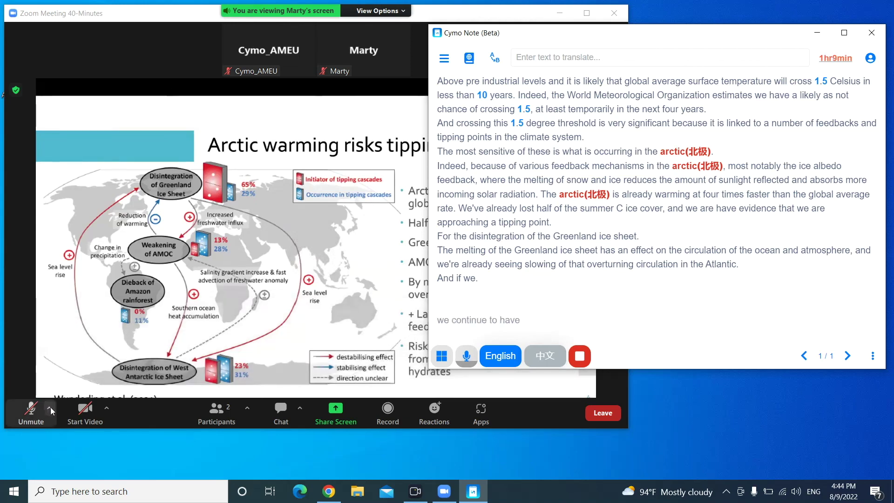
left_click(50, 407)
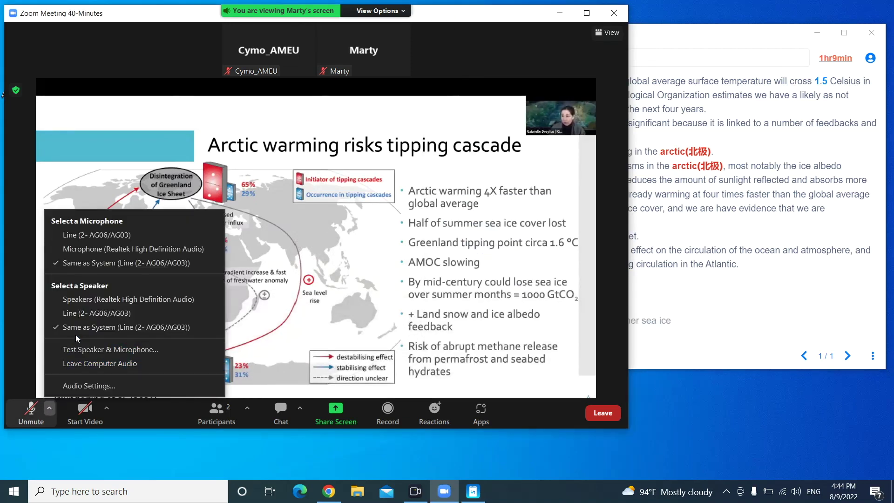
left_click(79, 385)
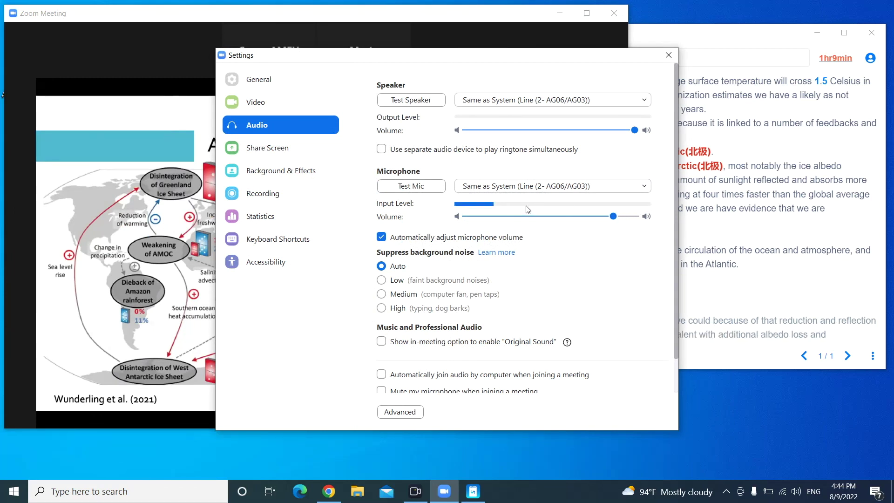
left_click(665, 56)
left_click(656, 167)
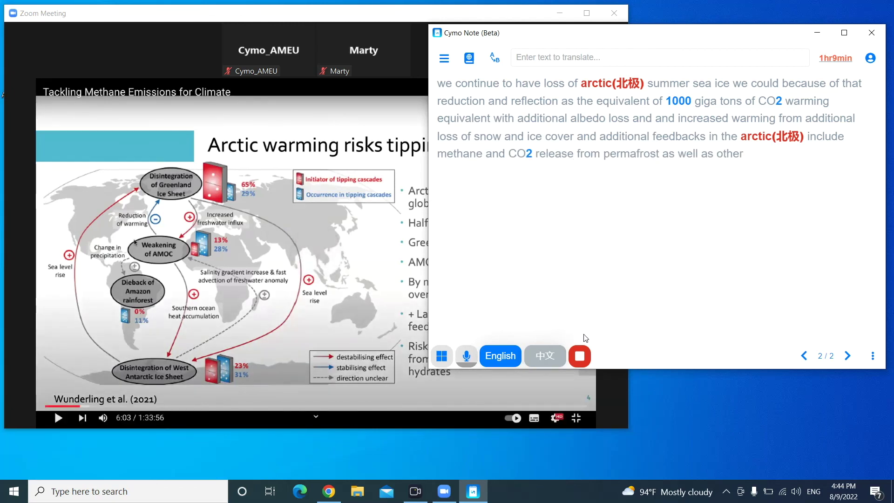
- Stop live transcription to finalize the page-2 transcript
left_click(580, 356)
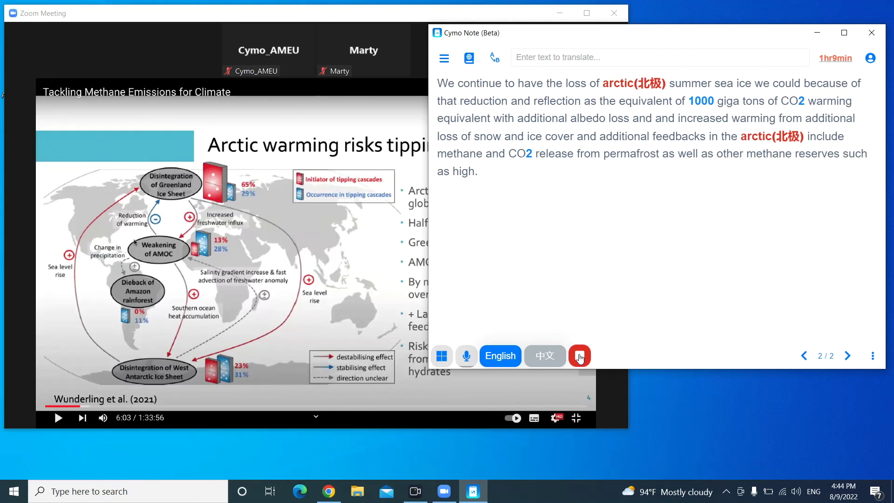